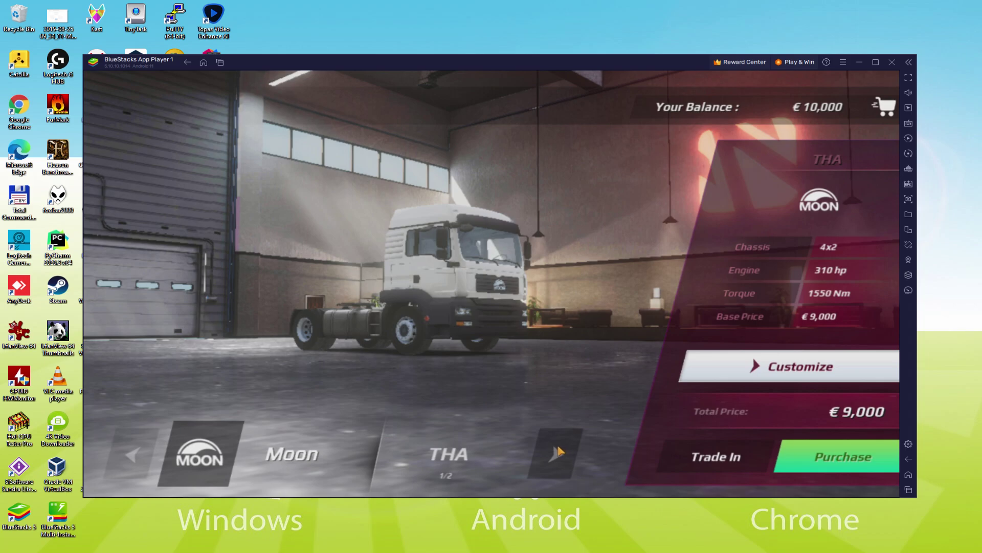
Browse the dealership's trucks through the Stream RT and ST models and return to the Moon THA.
left_click(558, 452)
left_click(556, 453)
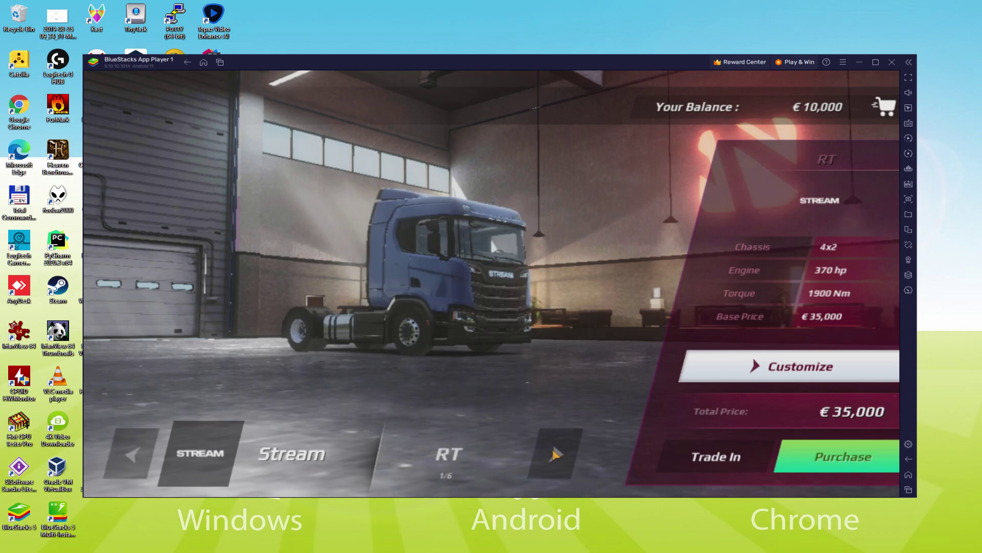
left_click(555, 453)
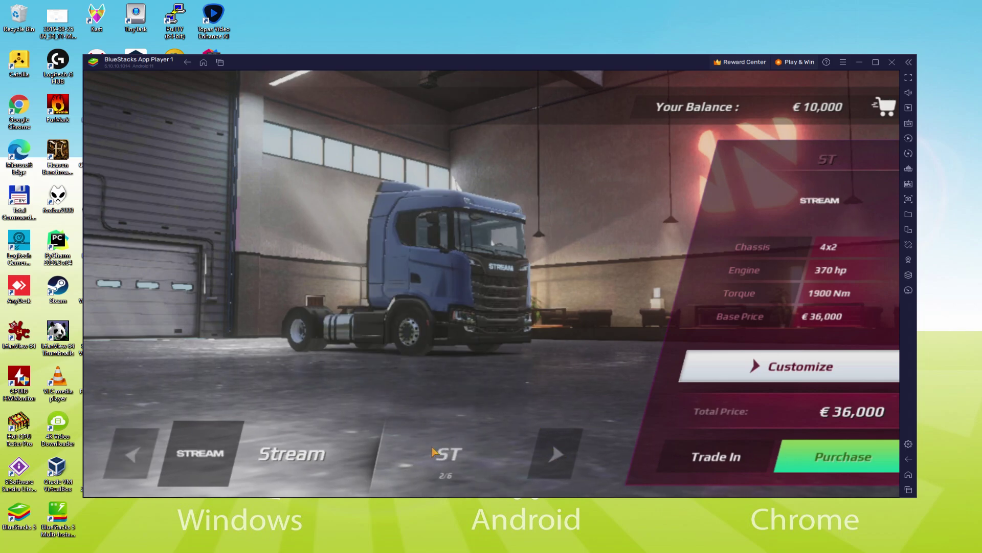
left_click(134, 454)
left_click(135, 454)
left_click(134, 453)
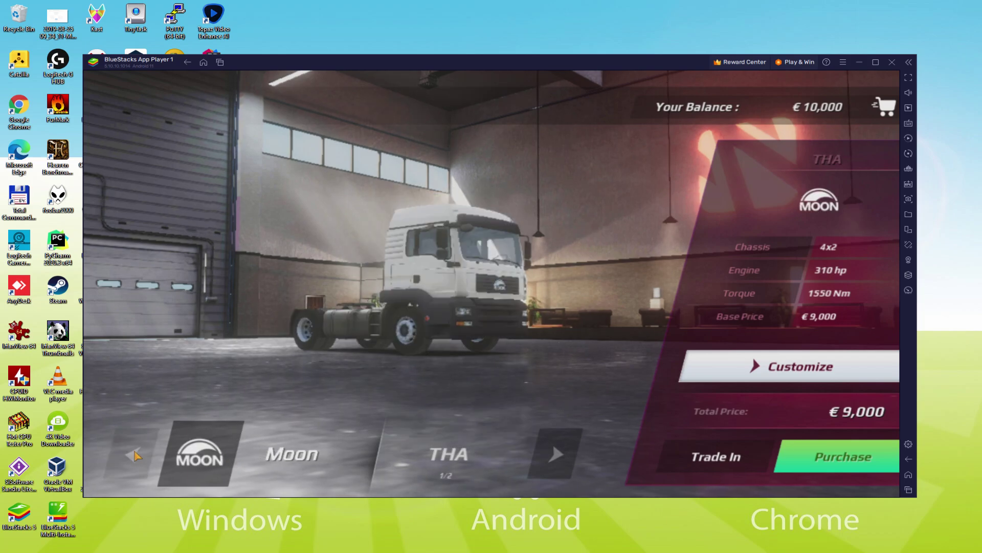
Purchase the Moon THA truck for € 9,000 to drive yourself, assigning it to Slot 1 of the Frankfurt garage.
left_click(858, 457)
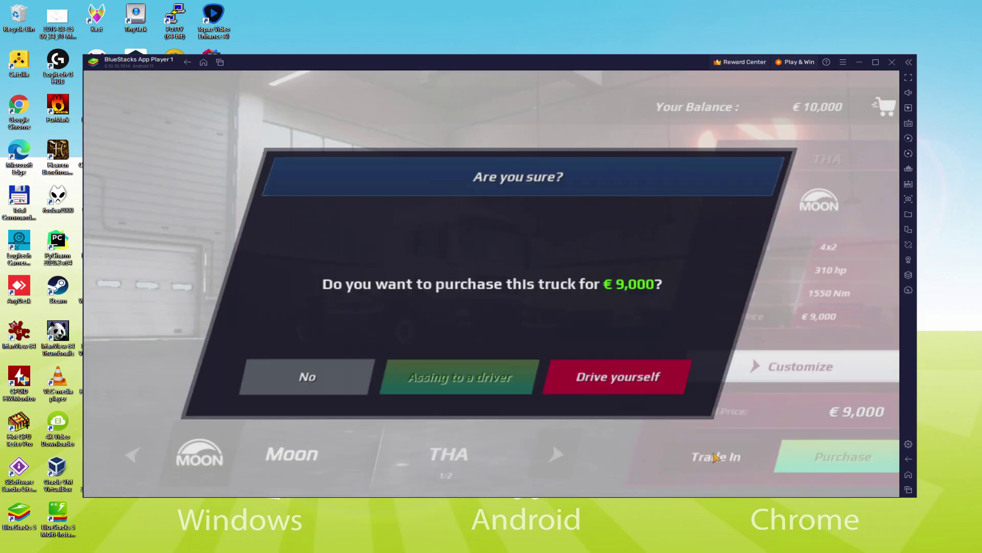
left_click(618, 388)
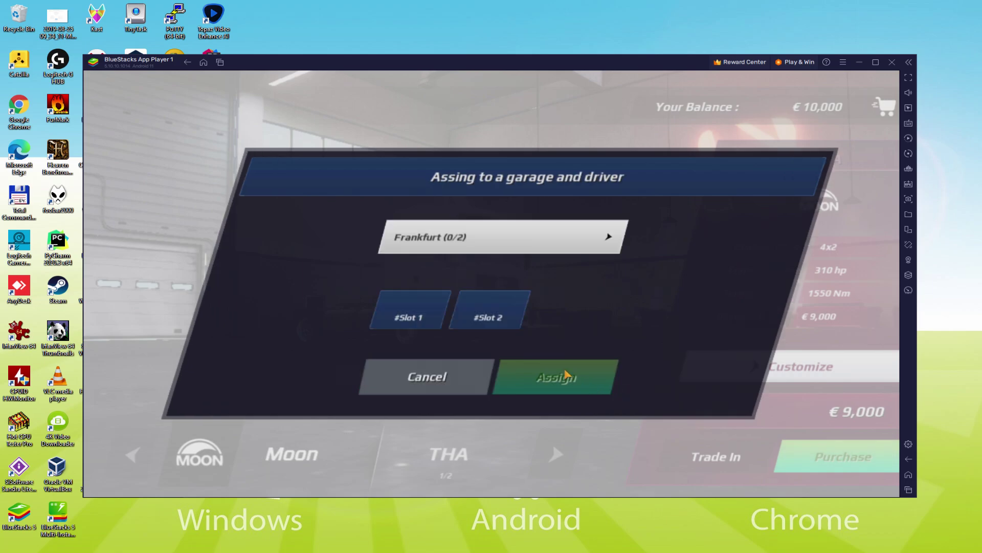
left_click(433, 320)
left_click(568, 381)
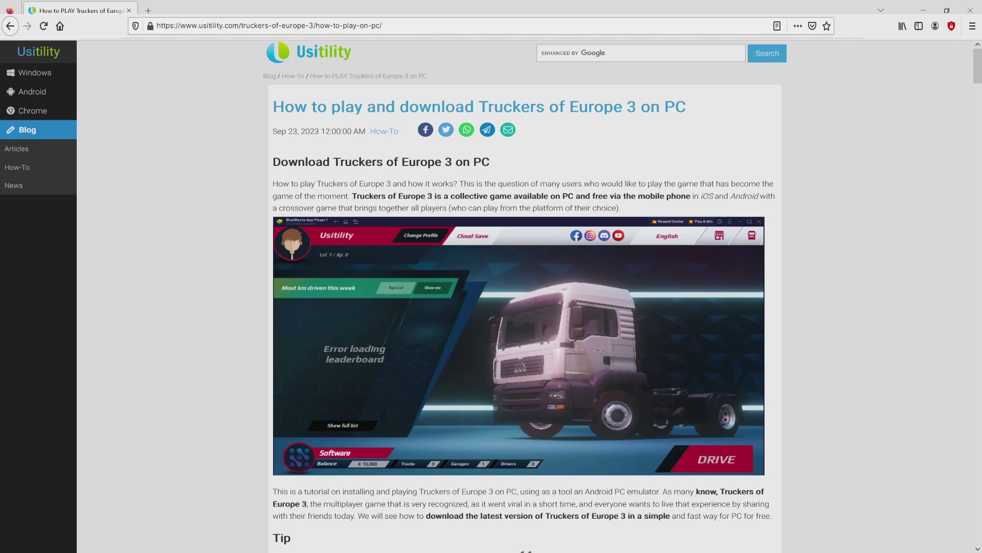
Follow the article's PC download link to the BlueStacks page for Truckers of Europe 3 and start the emulator download.
scroll(525, 297, "down", 5)
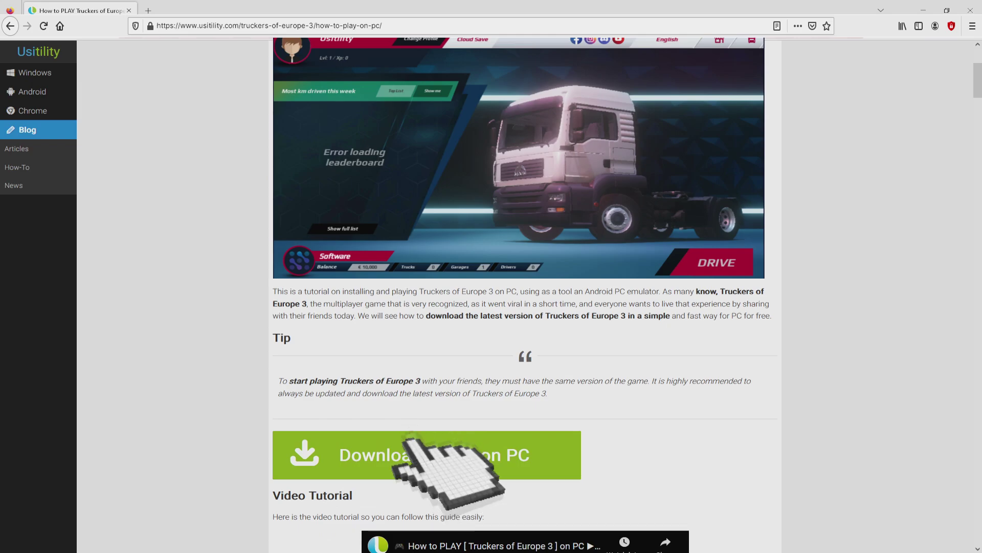
left_click(427, 455)
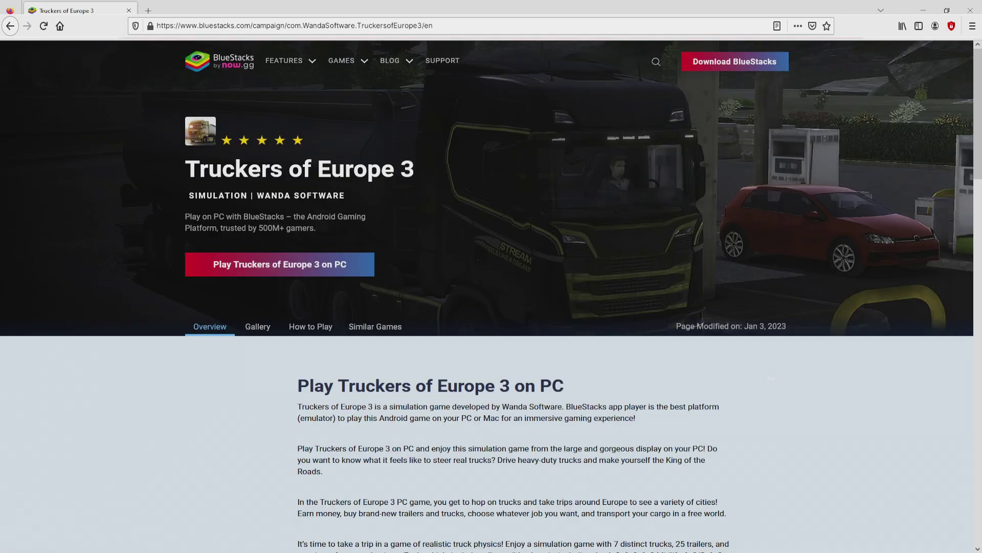
scroll(491, 286, "down", 20)
scroll(491, 296, "up", 15)
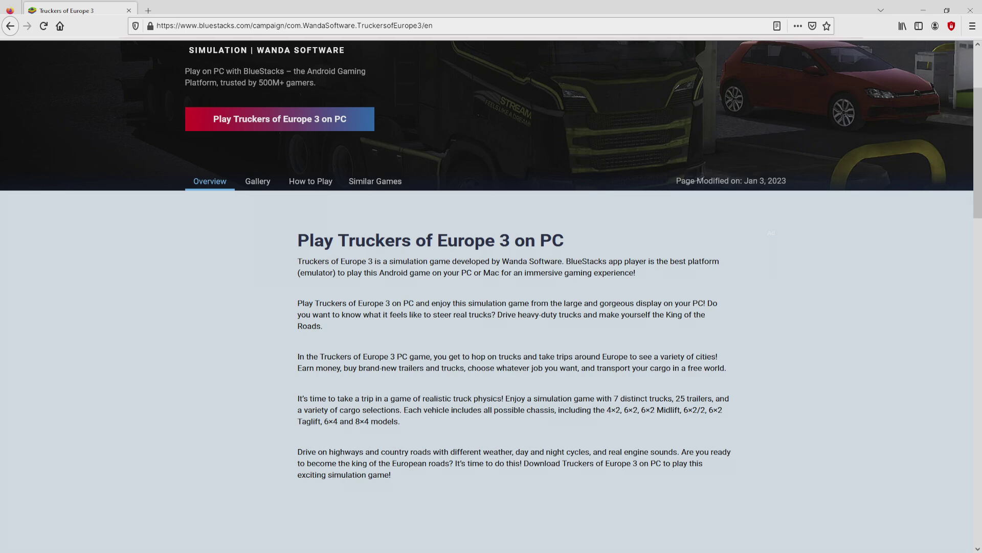
scroll(491, 287, "up", 3)
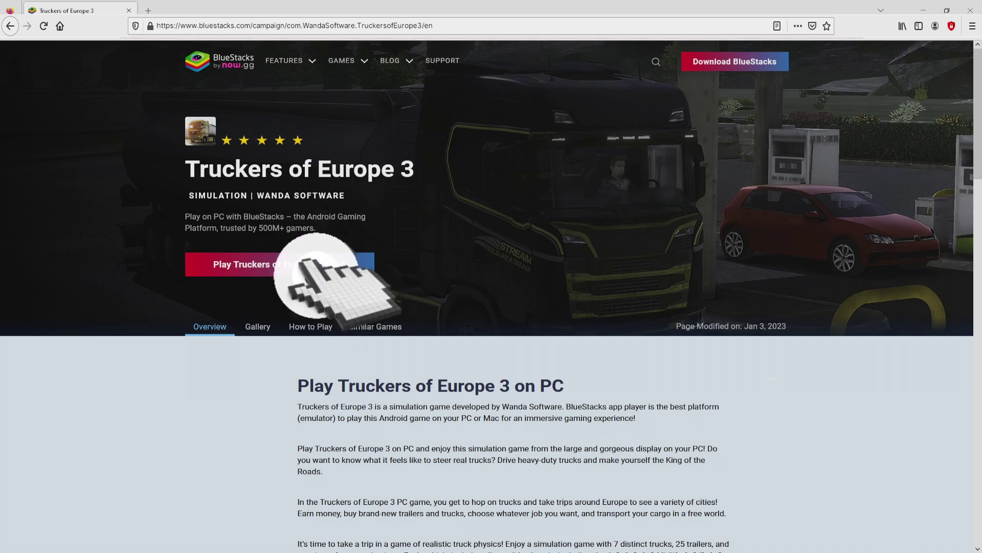
left_click(307, 264)
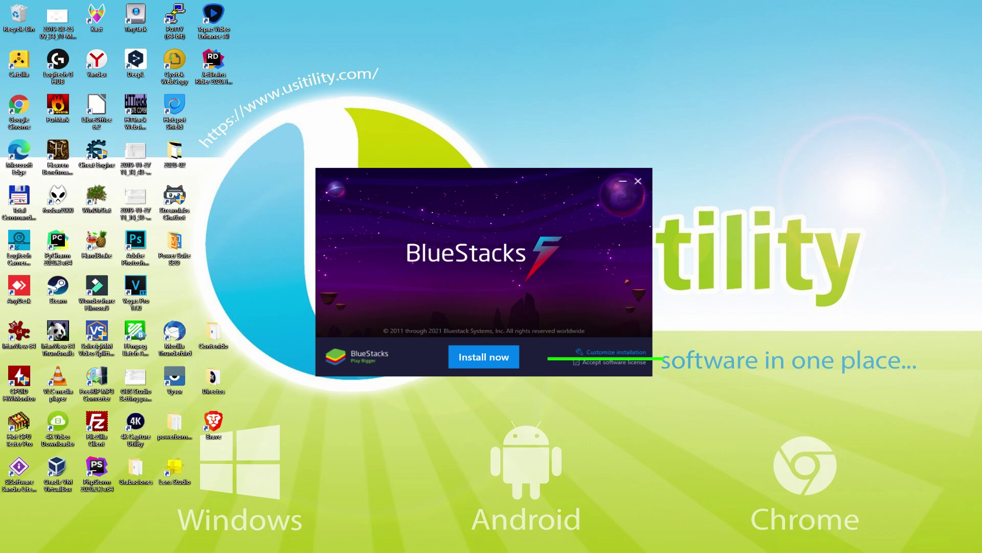
Check the custom installation's data path, go back, and install BlueStacks 5 with the default settings.
left_click(596, 352)
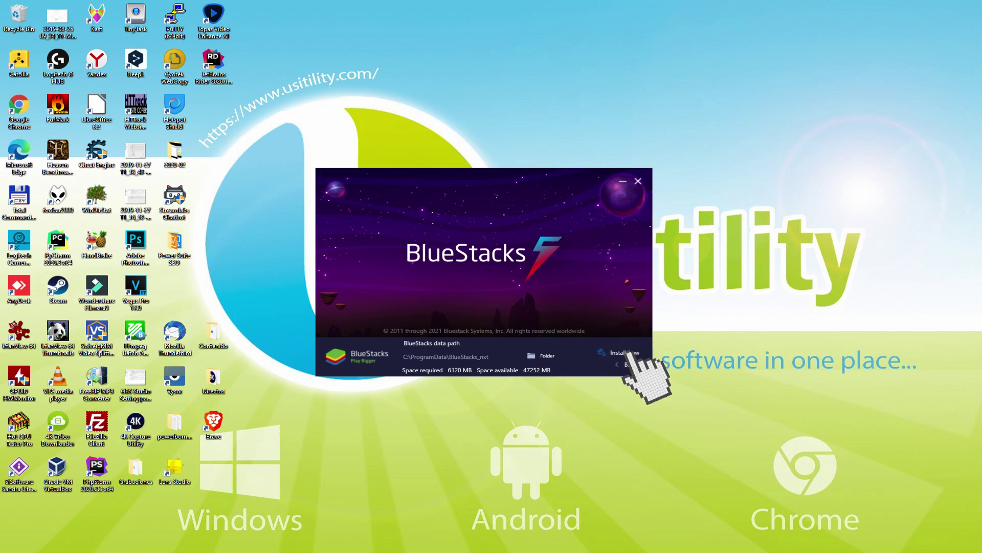
left_click(621, 363)
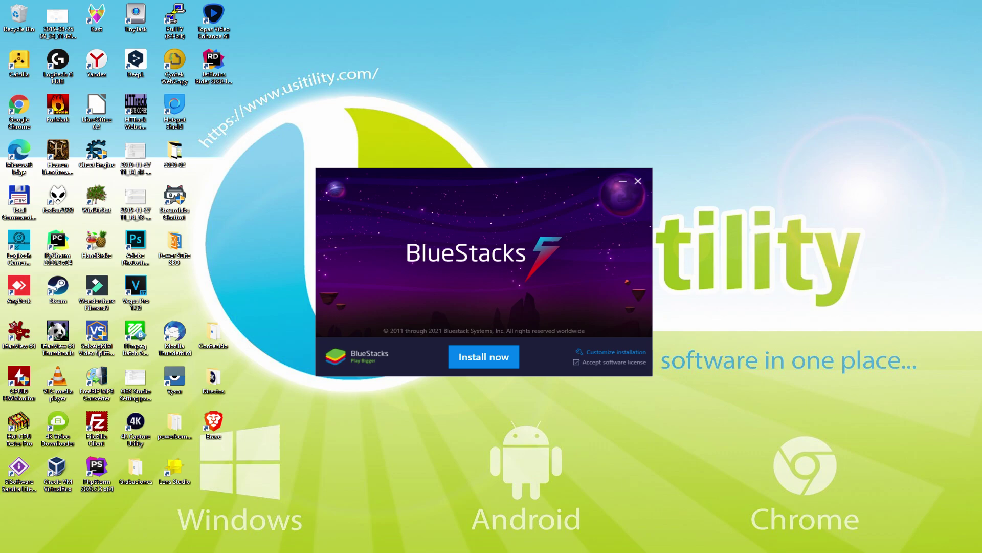
left_click(482, 353)
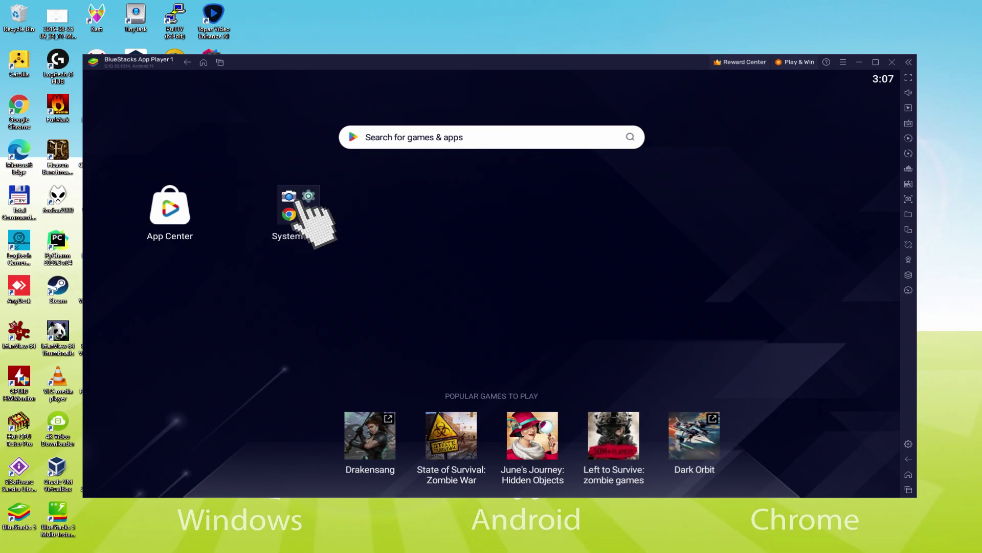
Open the Play Store from the system apps and start signing in to Google Play.
left_click(294, 210)
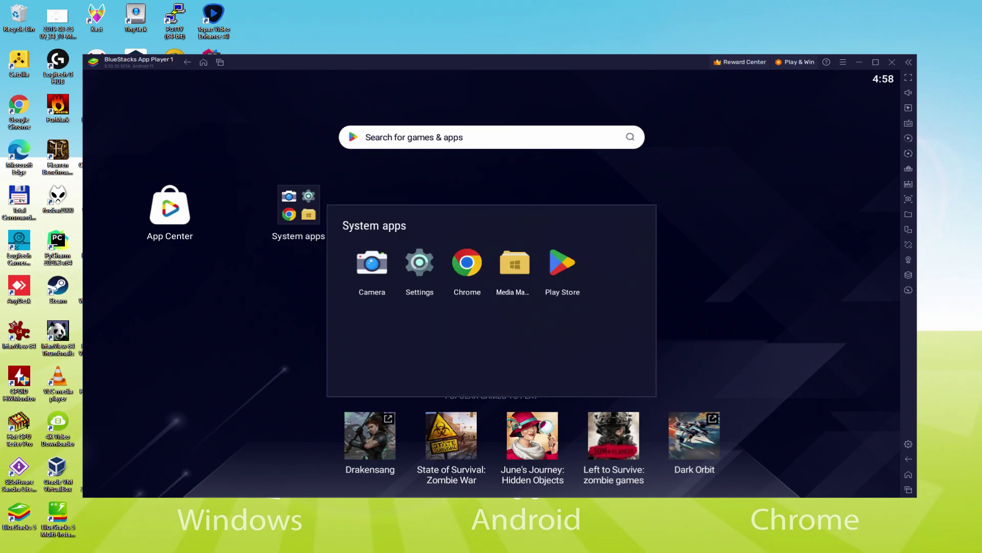
left_click(562, 262)
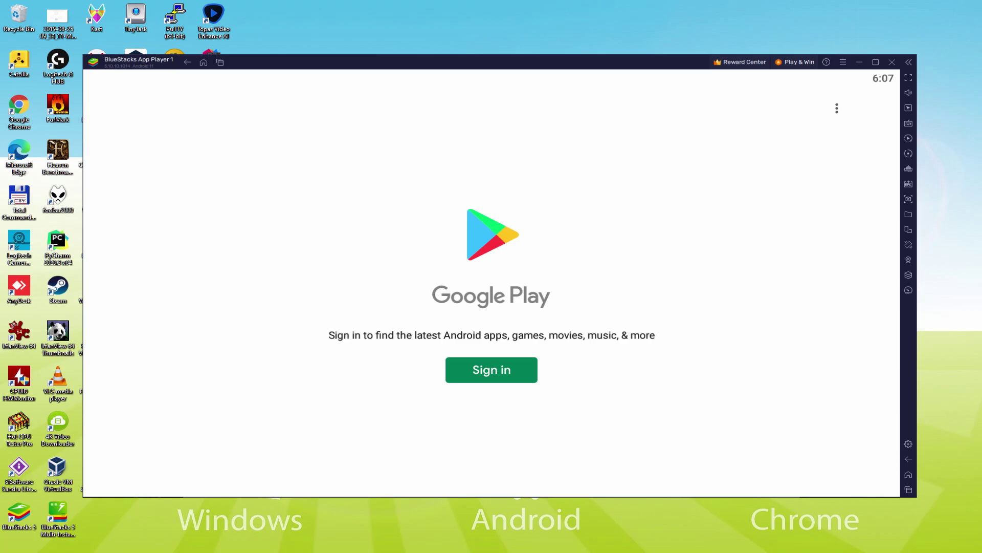
left_click(492, 364)
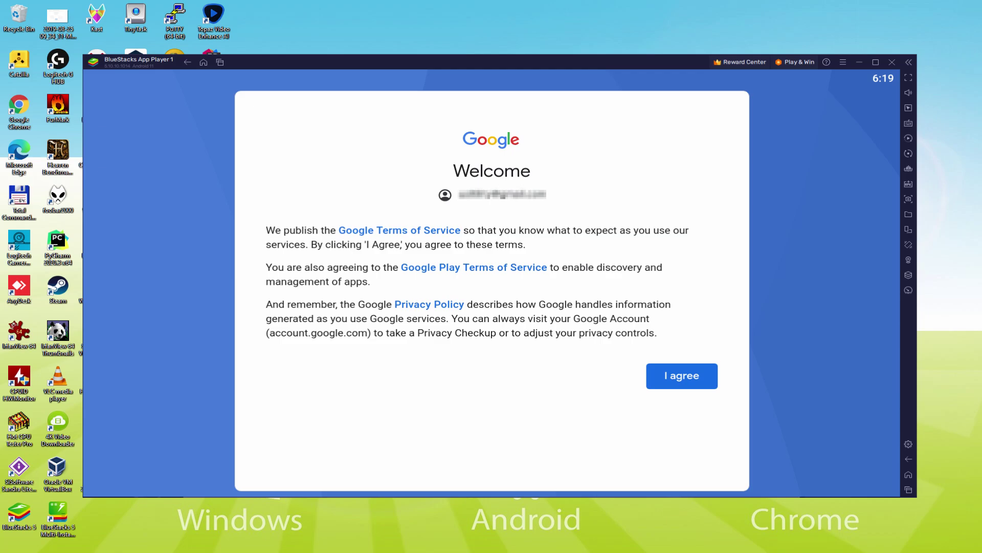
Agree to the Google terms of service and accept the Google Services settings with Google Drive backup turned off.
left_click(678, 380)
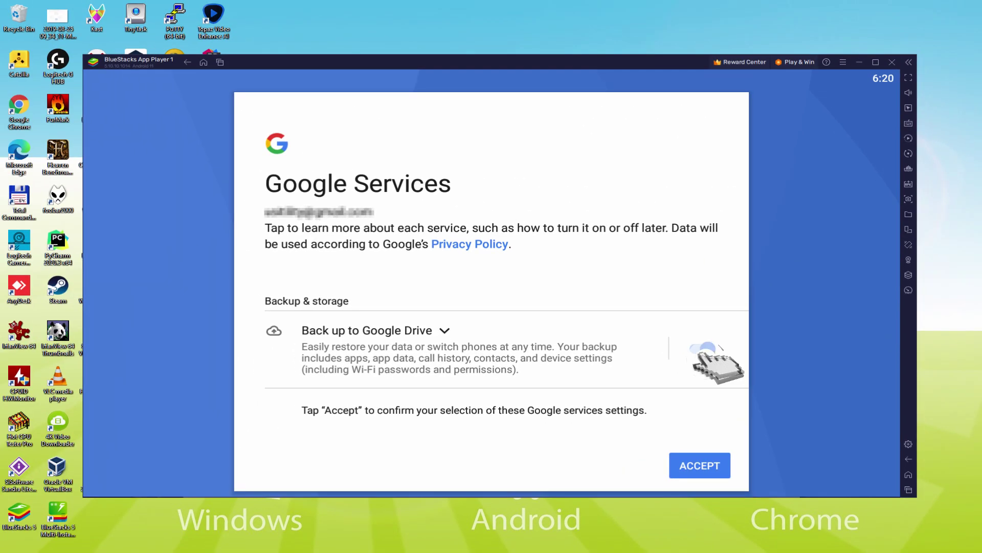
left_click(703, 347)
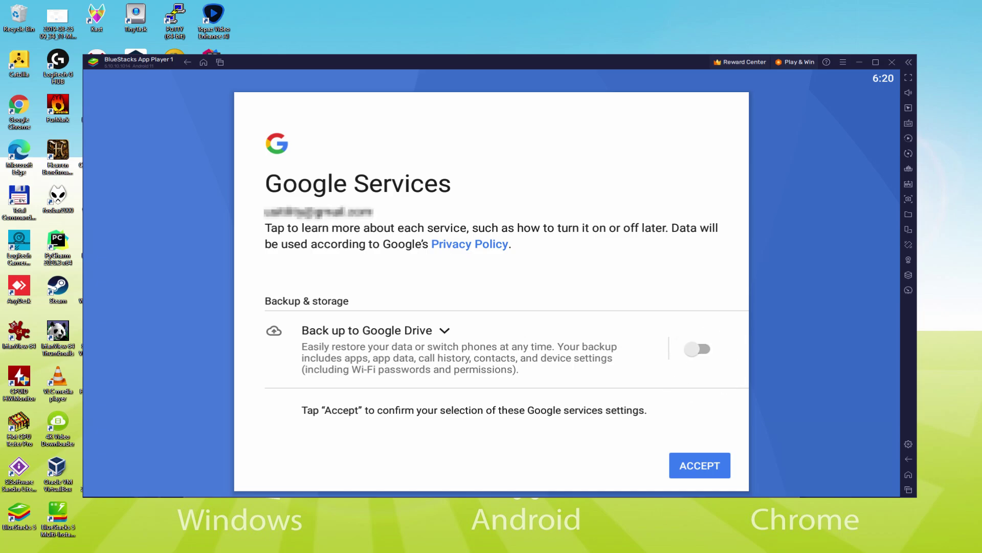
left_click(699, 464)
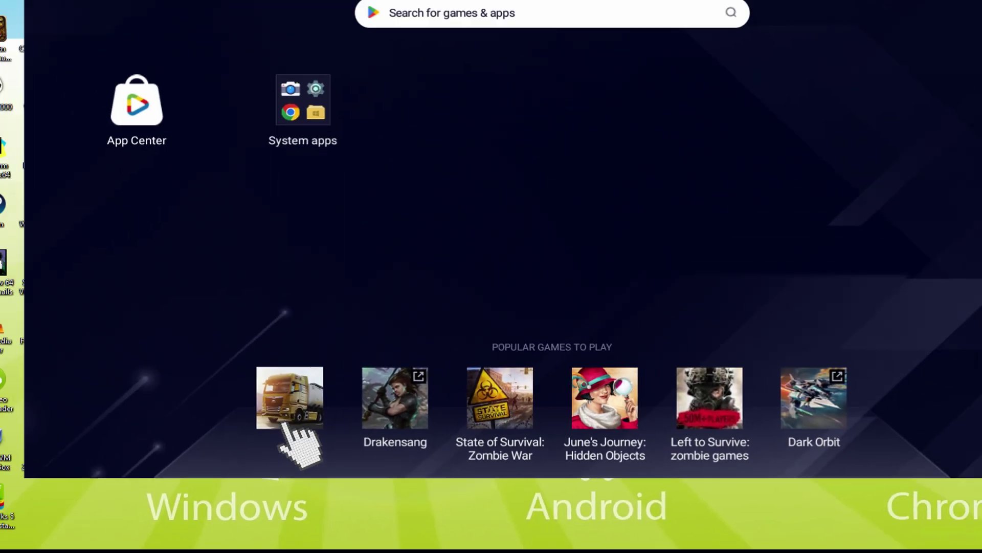
Install Truckers of Europe 3 from its store page and launch it from the emulator's home screen.
left_click(296, 226)
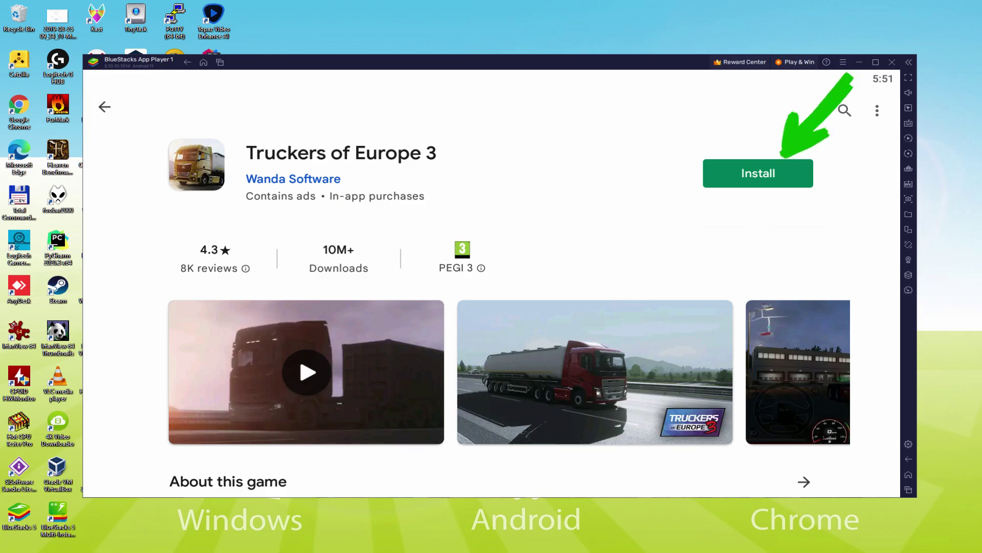
left_click(783, 164)
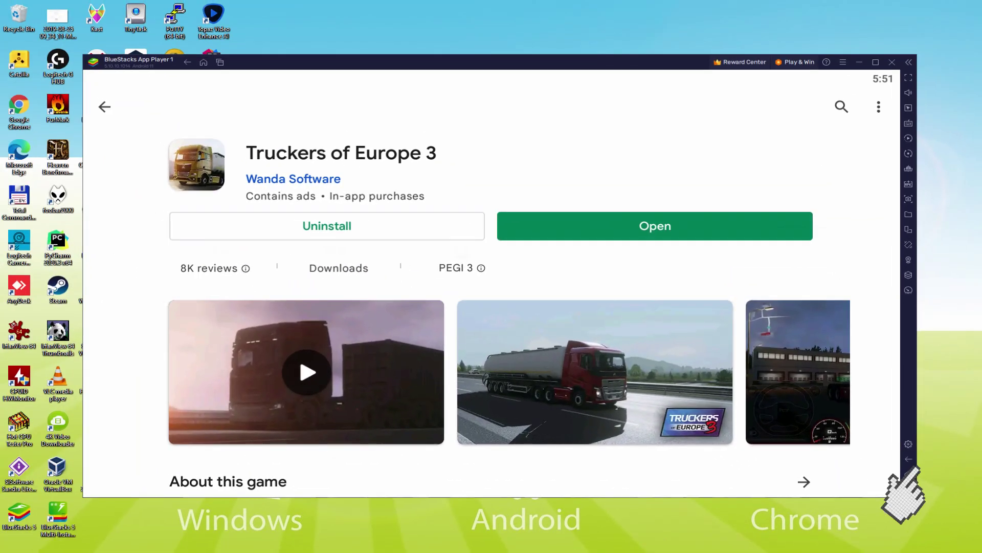
left_click(839, 379)
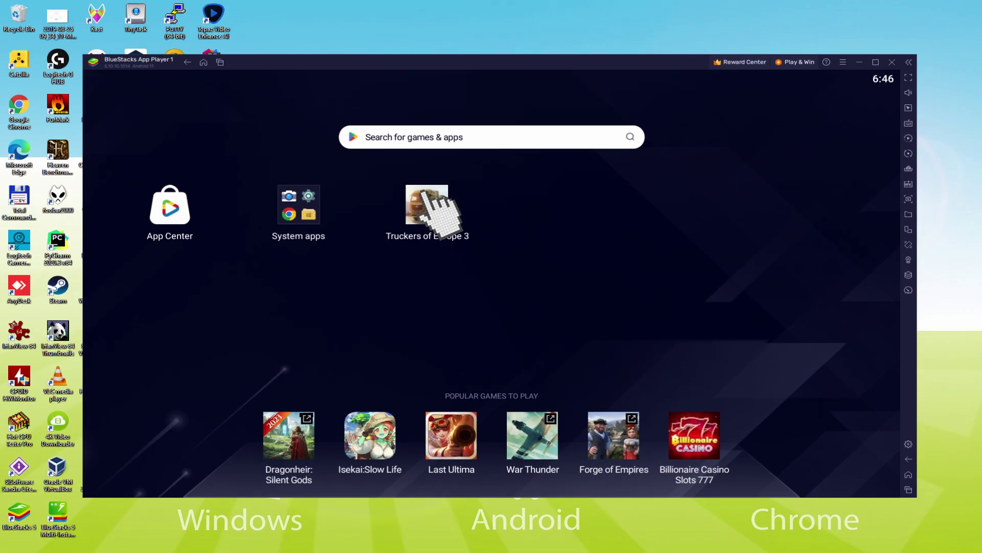
left_click(427, 205)
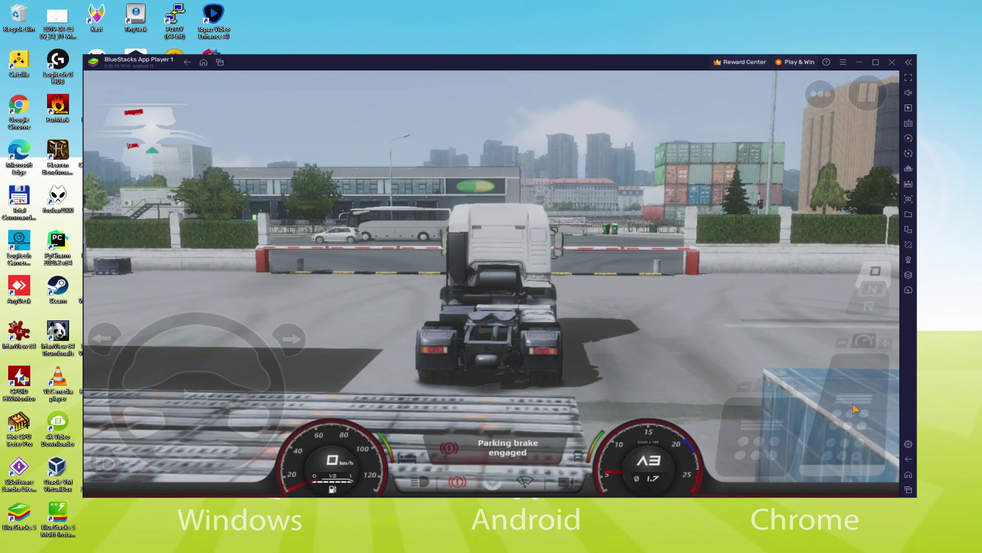
Drive the truck out of the yard and along the road, switching the emulator to full screen.
left_click_drag(854, 407, 876, 271)
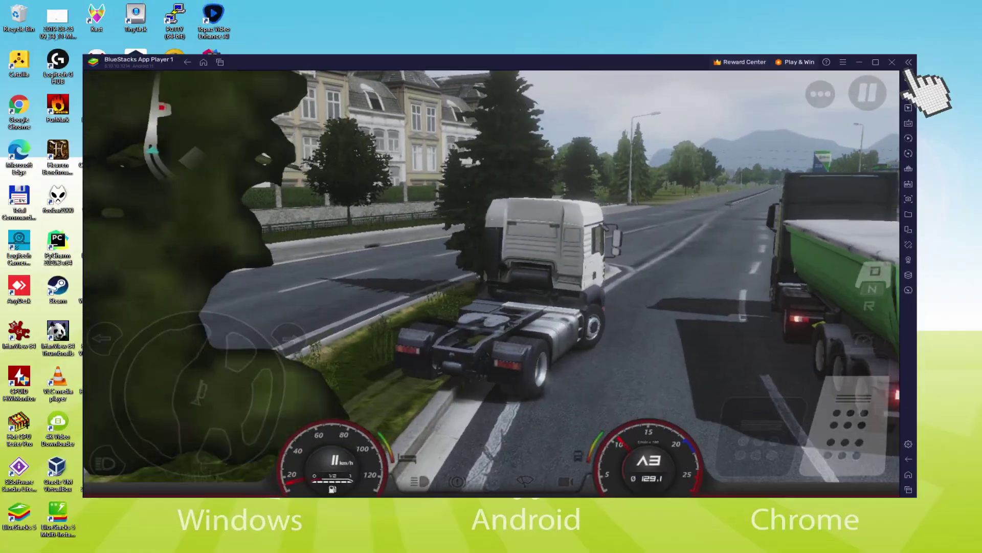
key("F11")
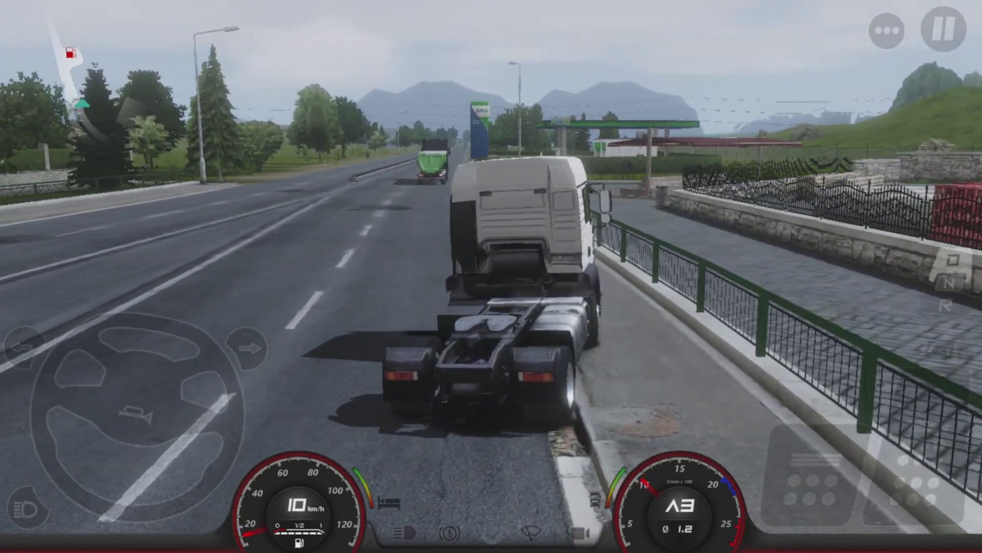
key("w")
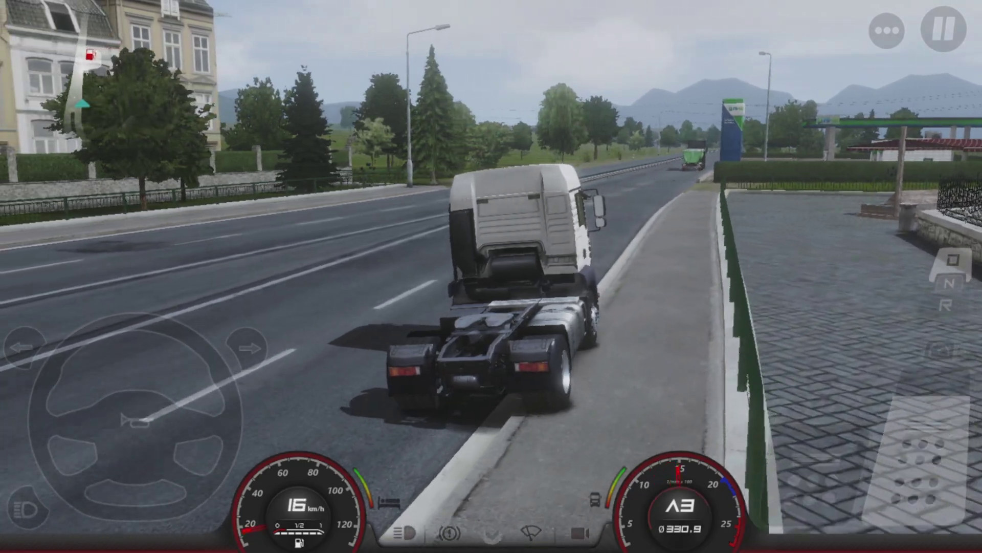
key("w")
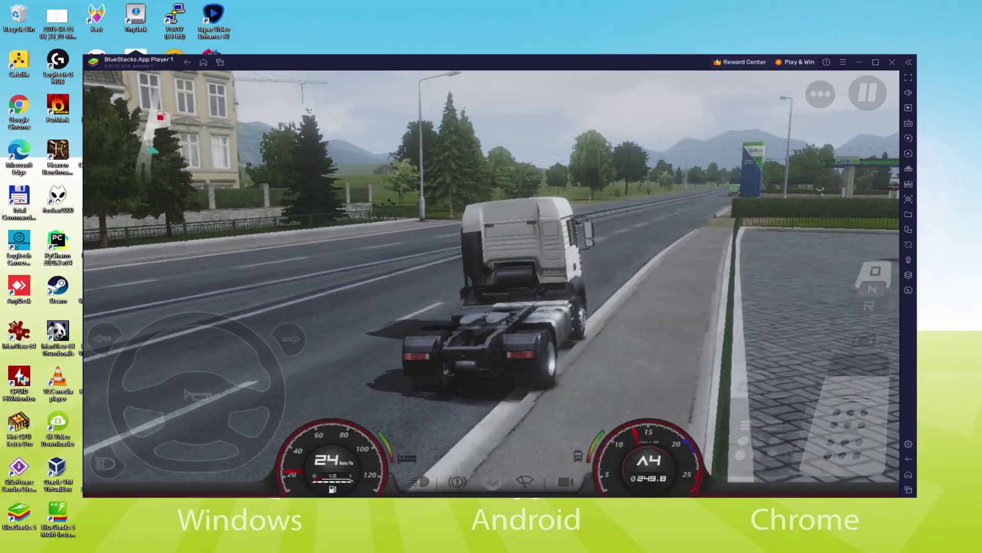